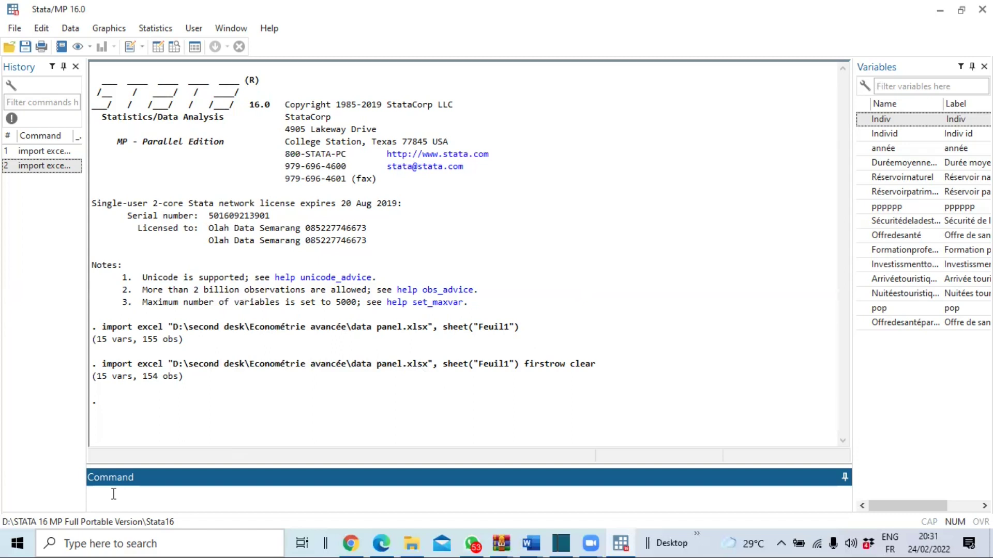
Declare the panel with xtset, using Individ as the panel variable and année as time
type("xtset")
double_click(956, 135)
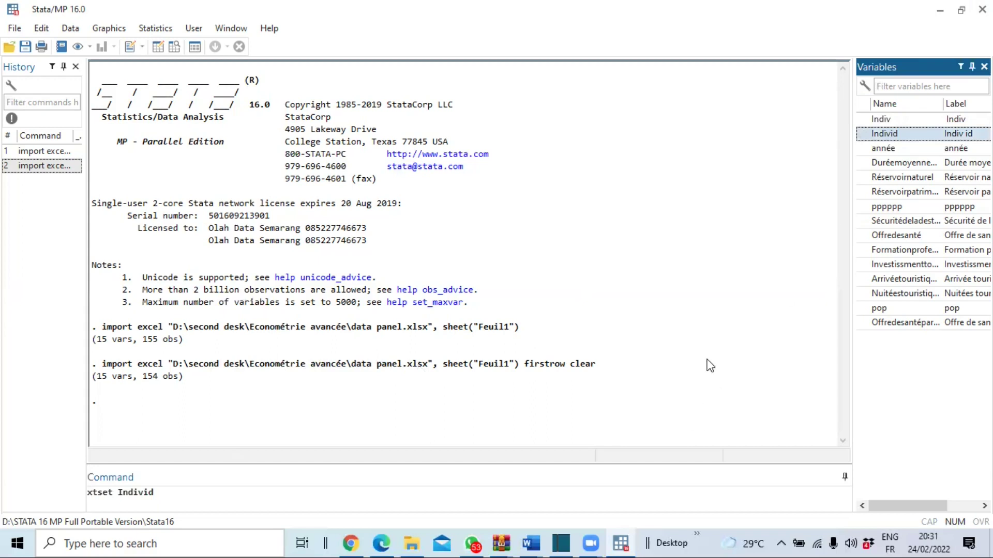
double_click(953, 149)
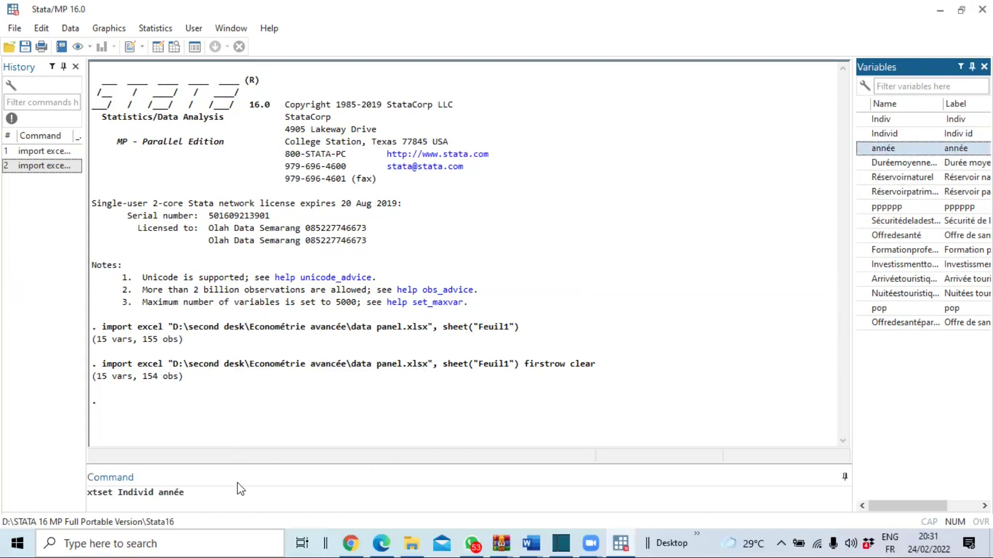
key("Return")
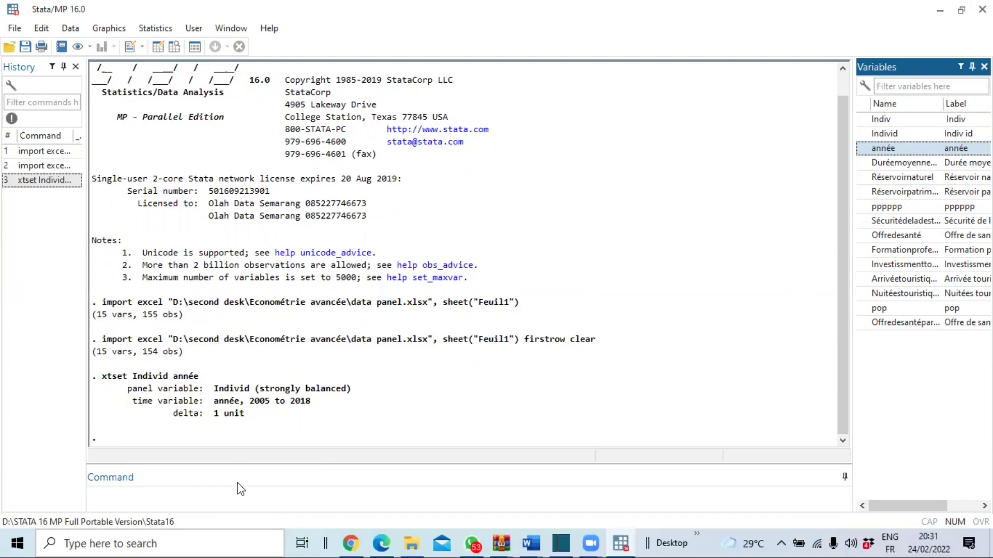
Build an xtset line listing Duréemoyennedeséjour, the reservoir, security, health, training, investment and arrivals variables
left_click(112, 498)
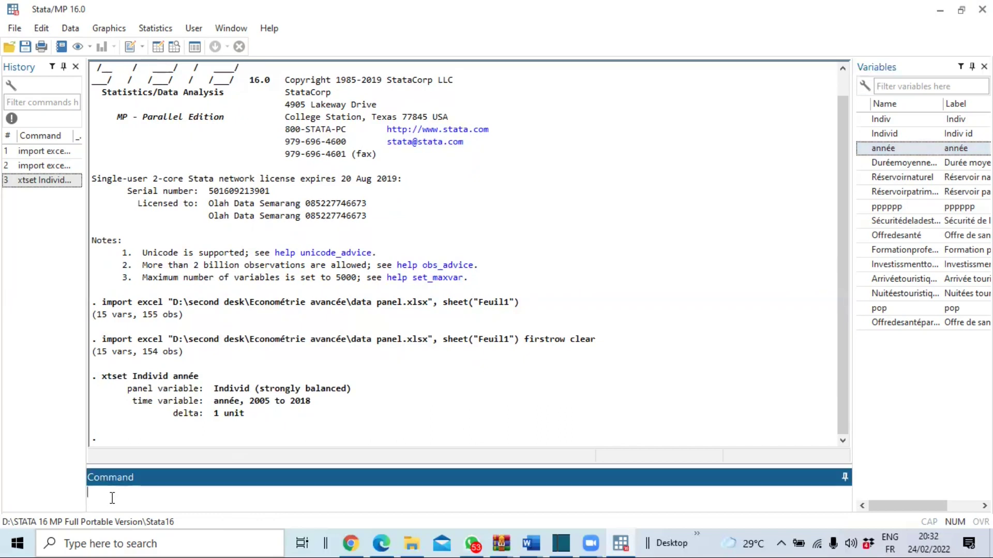
type("xtset")
double_click(954, 163)
double_click(942, 178)
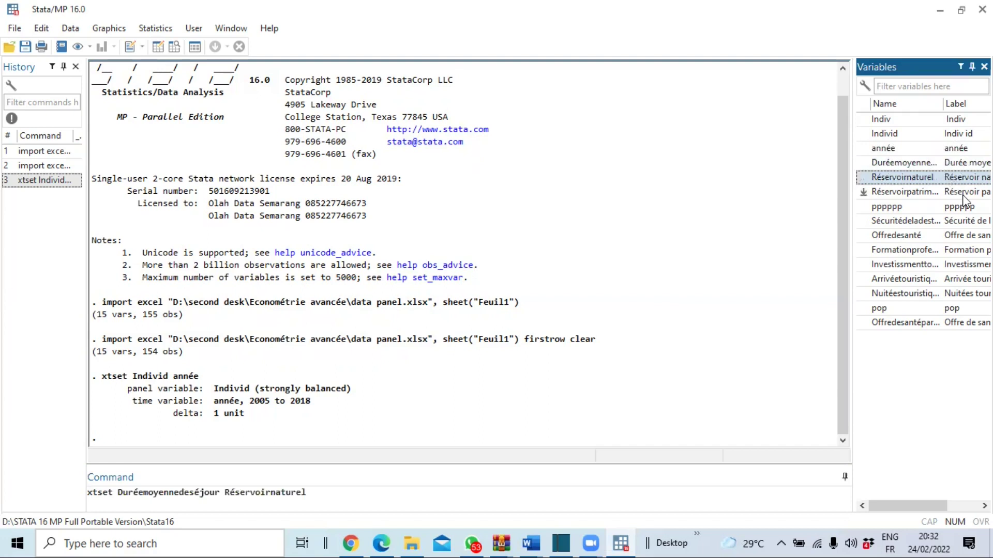
double_click(962, 194)
double_click(963, 222)
double_click(964, 236)
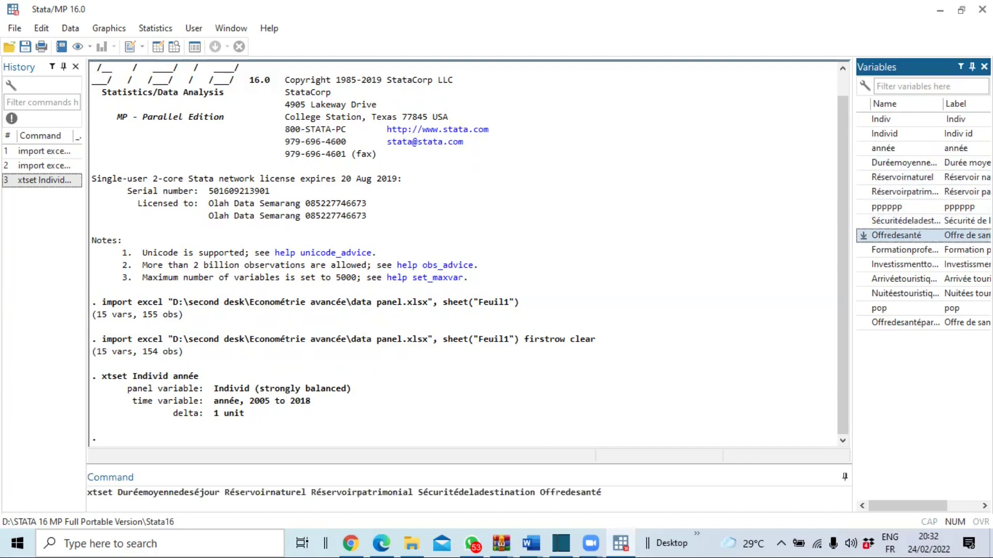
double_click(967, 251)
double_click(965, 265)
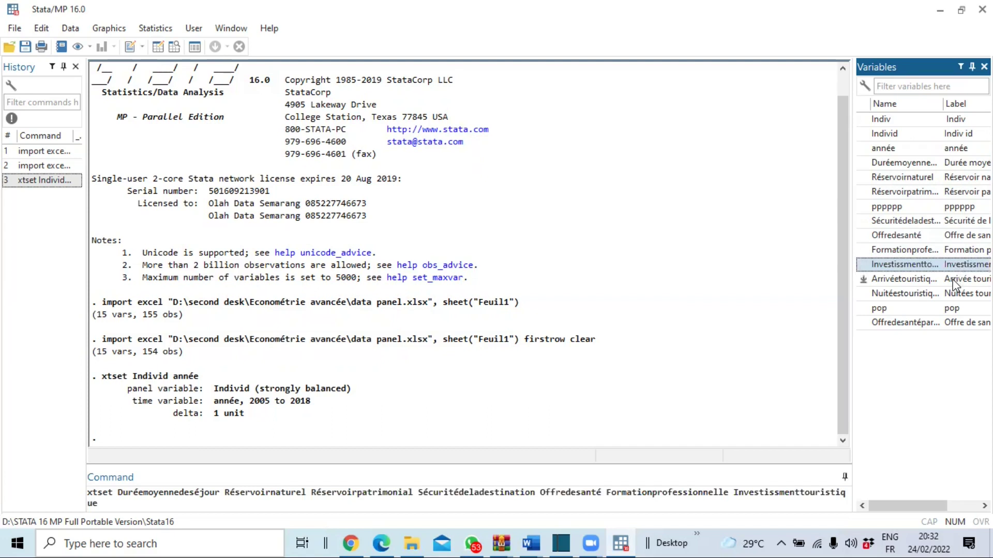
double_click(954, 280)
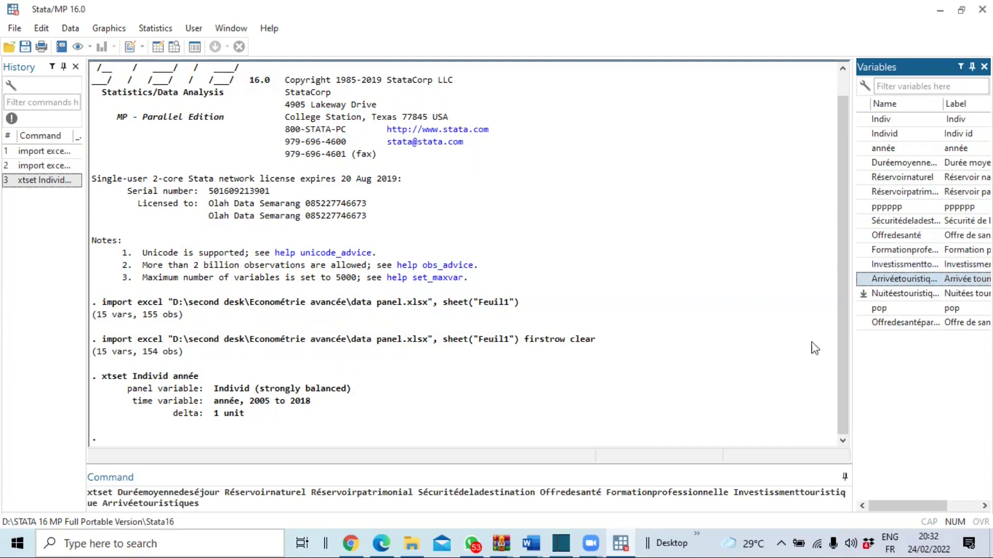
Drop Arrivéetouristiques, add ', fe' and submit, which fails with too many variables specified
left_click(206, 506)
left_click_drag(207, 507, 108, 510)
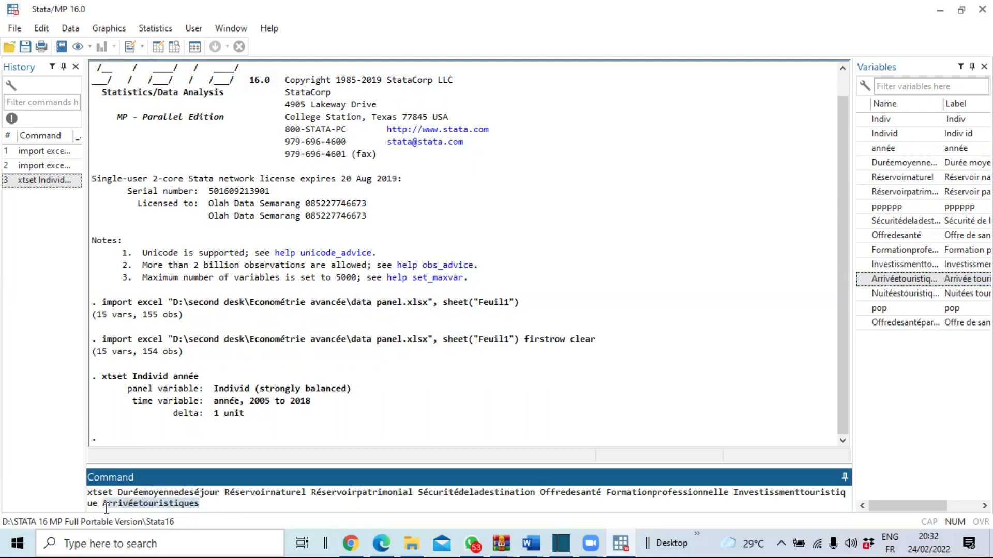
key("BackSpace")
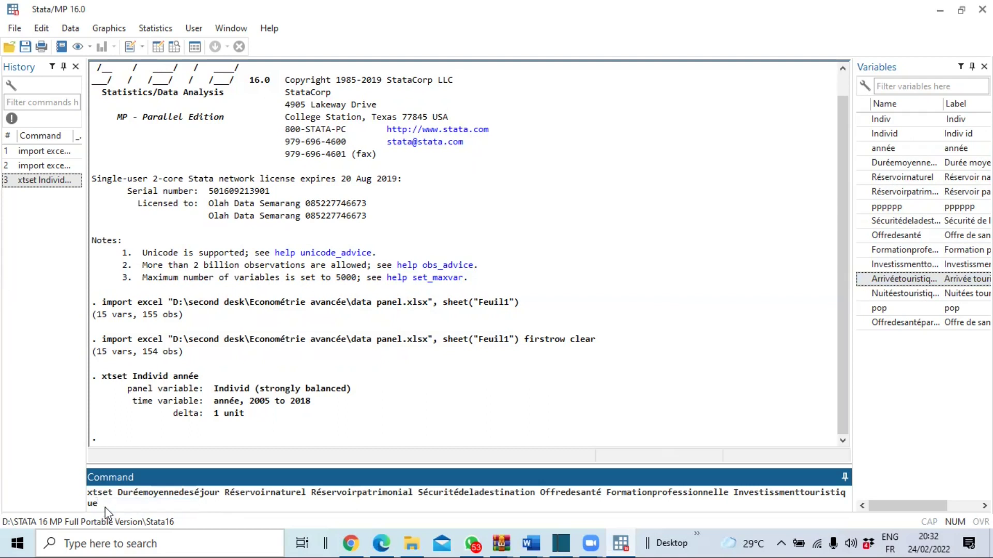
type(", fe")
key("Return")
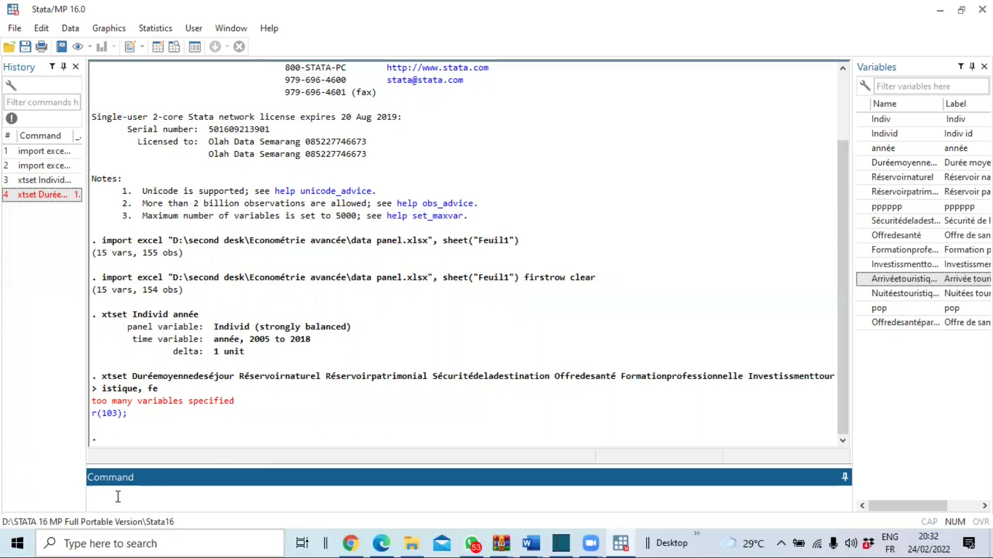
Build an xtreg of Duréemoyennedeséjour on Réservoirnaturel, Réservoirpatrimonial, Sécuritédeladestination, Formationprofessionnelle and Investissmenttouristique
type("xtreg")
double_click(964, 164)
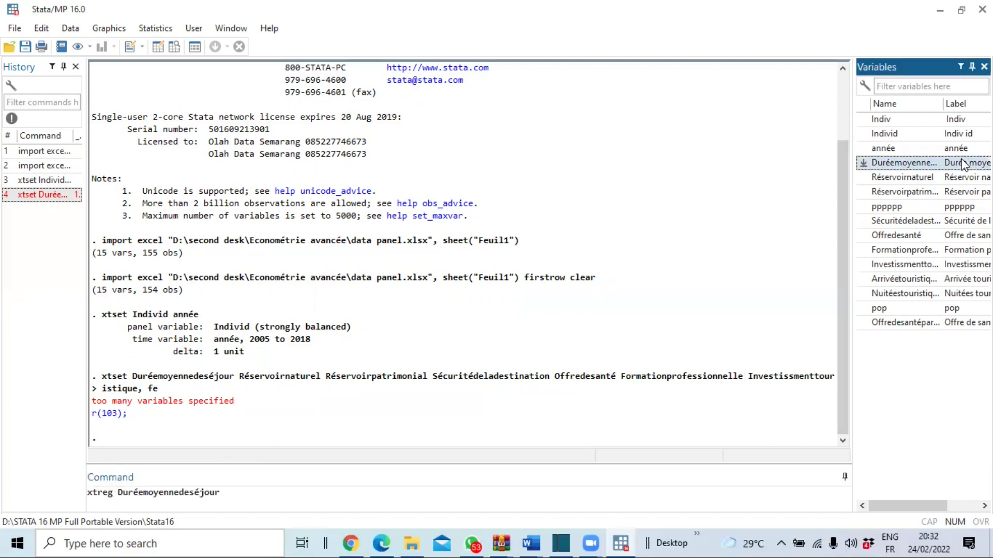
double_click(956, 179)
left_click(955, 192)
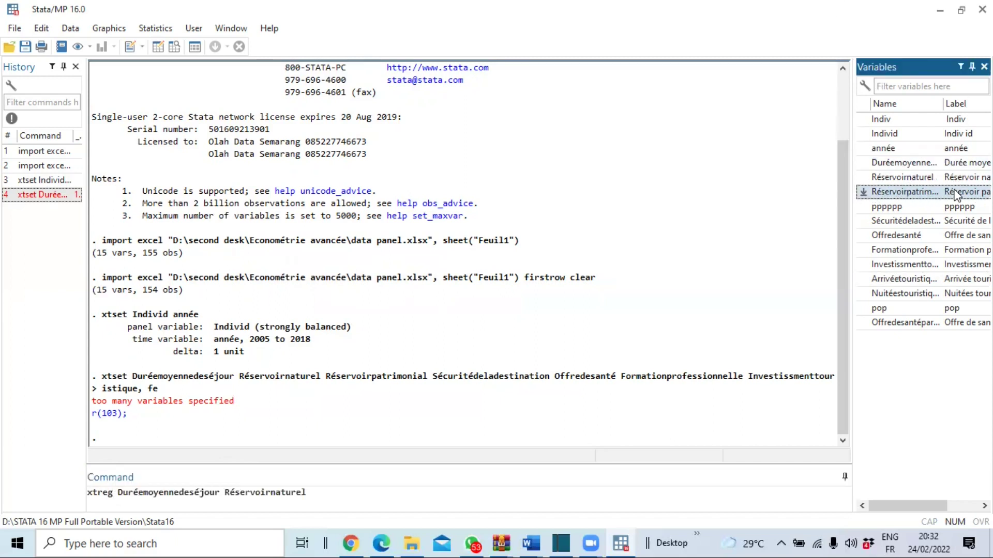
double_click(955, 193)
double_click(956, 221)
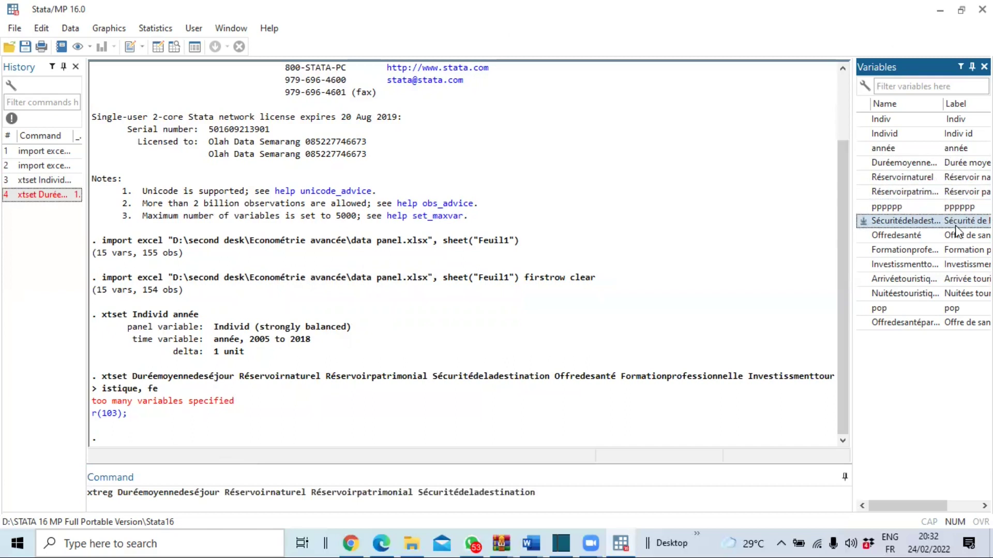
left_click(956, 235)
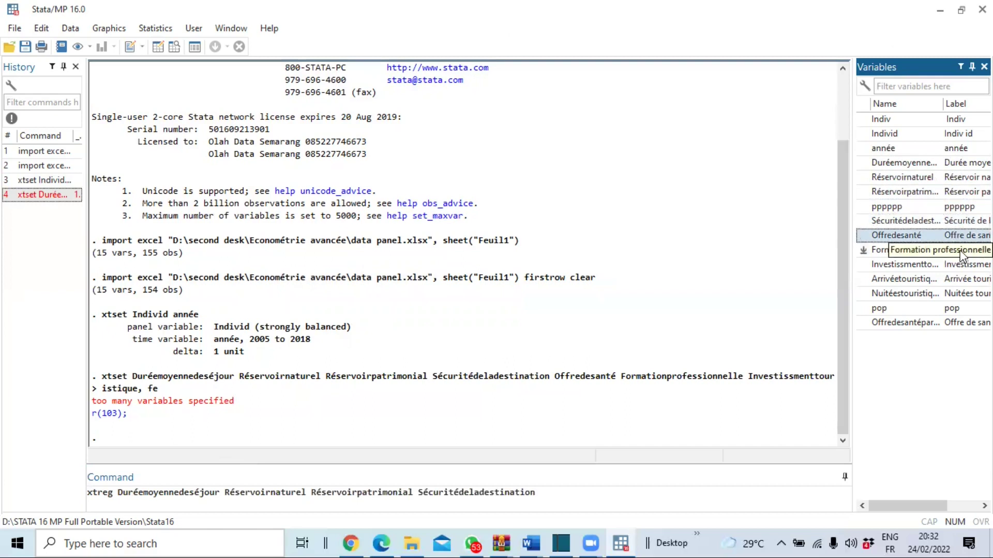
double_click(960, 250)
left_click(957, 265)
double_click(958, 264)
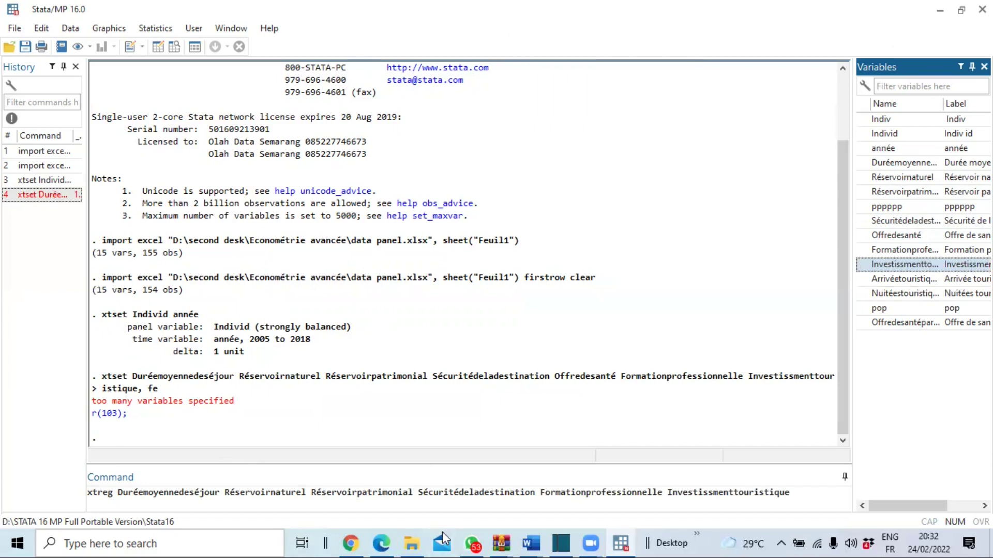
Add the ',fe' option and run the fixed-effects regression
left_click(282, 510)
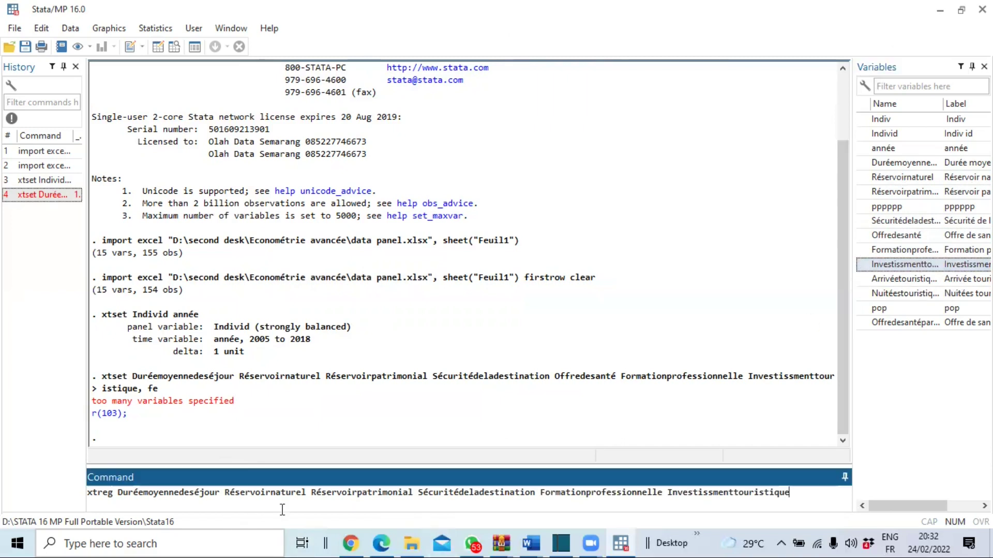
type(",fe")
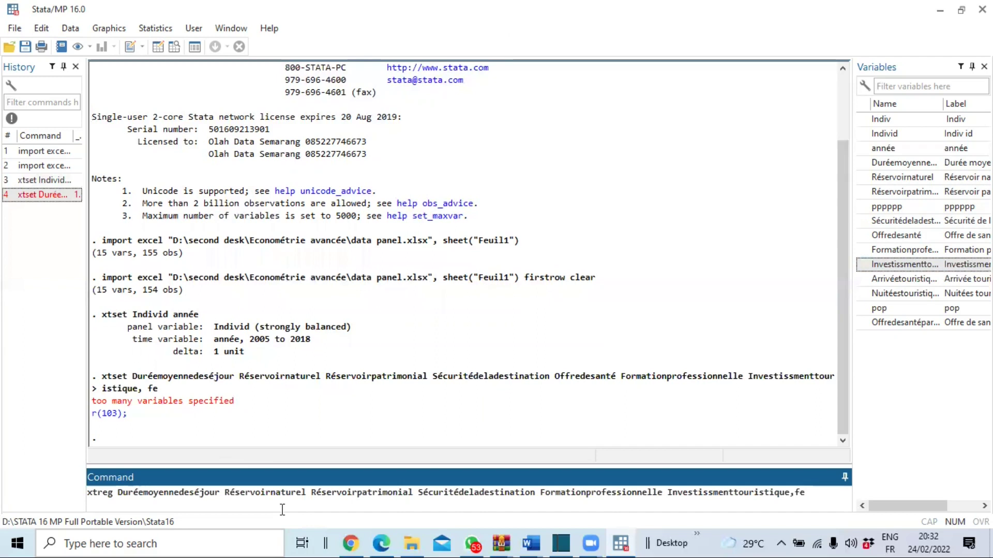
key("Return")
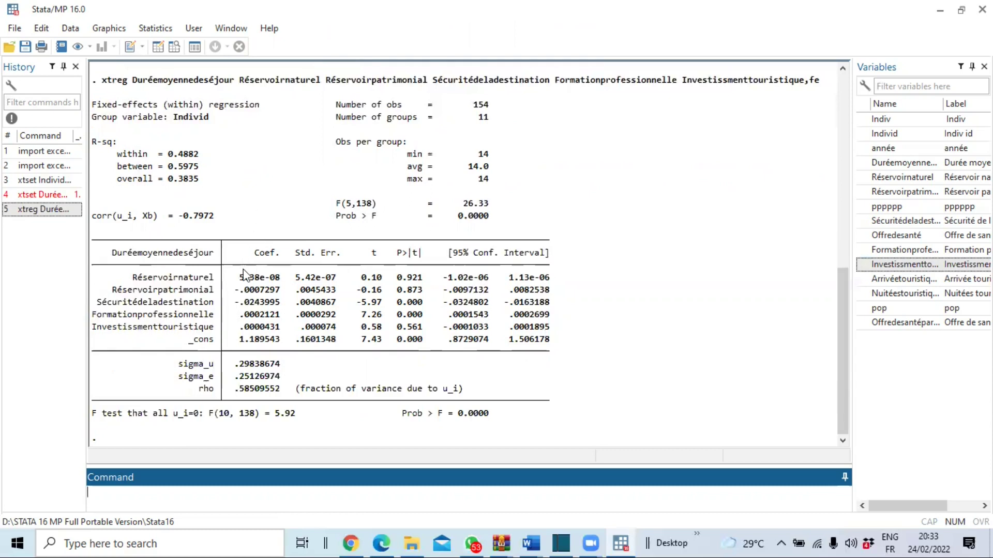
Highlight the regression coefficient table through the _cons row in Results
left_click_drag(243, 270, 253, 351)
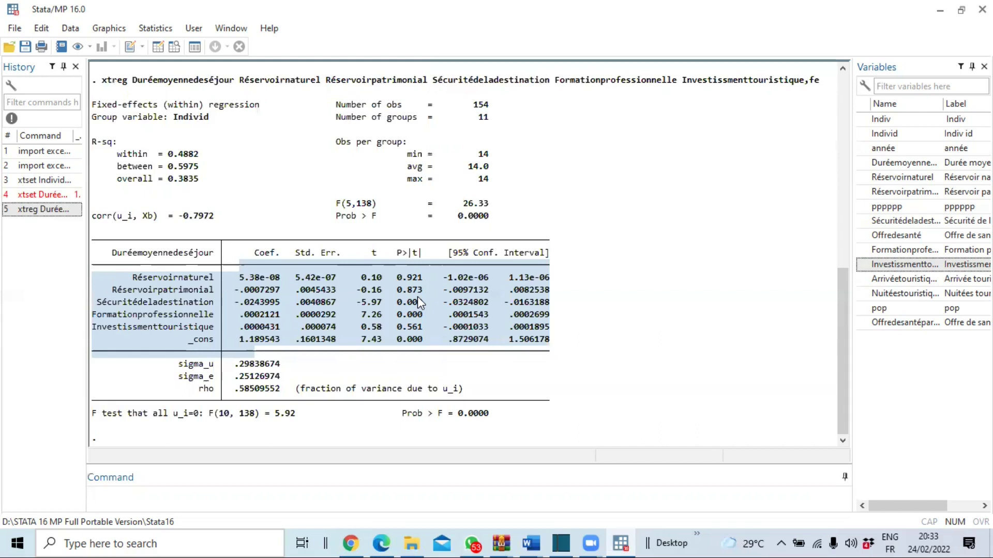
Run 'predict residuals,resid' to store the fixed-effects residuals
key("ctrl+1")
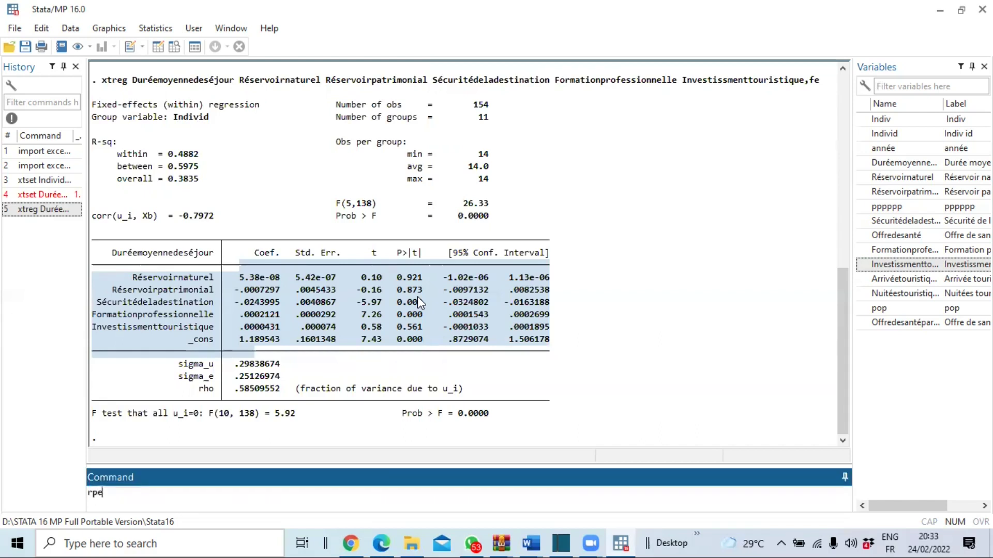
type("predict residuals")
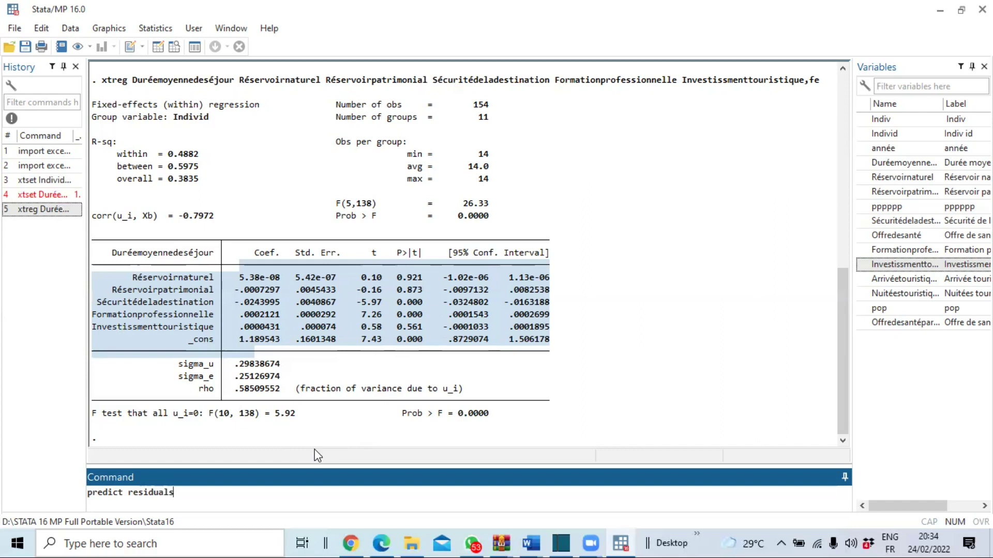
type(",resid")
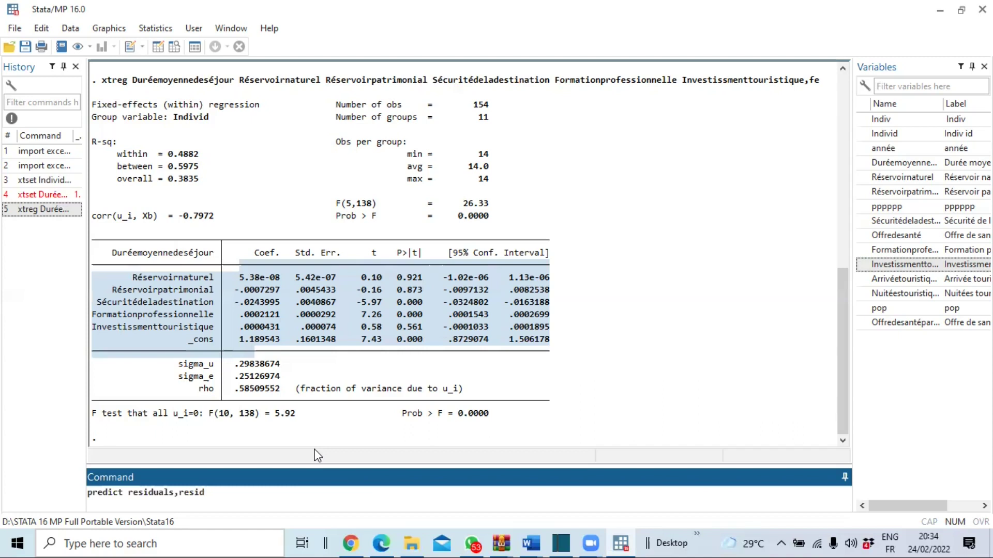
key("Return")
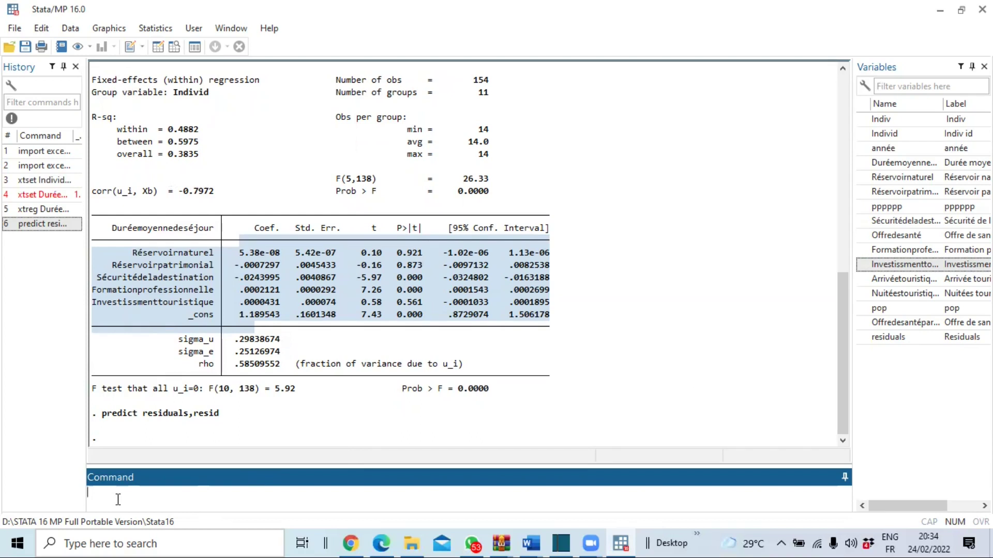
Run sktest on residuals and highlight the joint Prob>chi2 of 0.1831
type("sktest,")
double_click(957, 339)
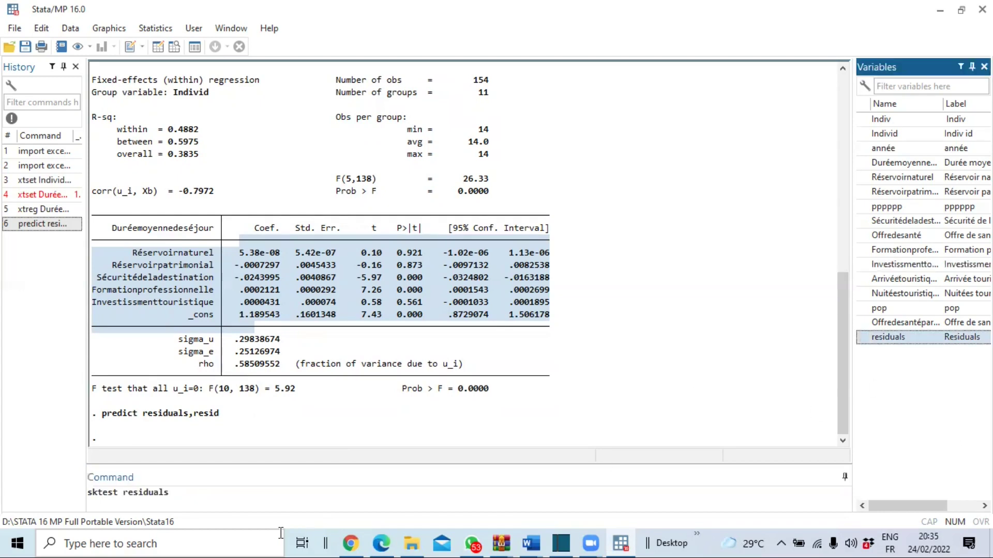
left_click(189, 495)
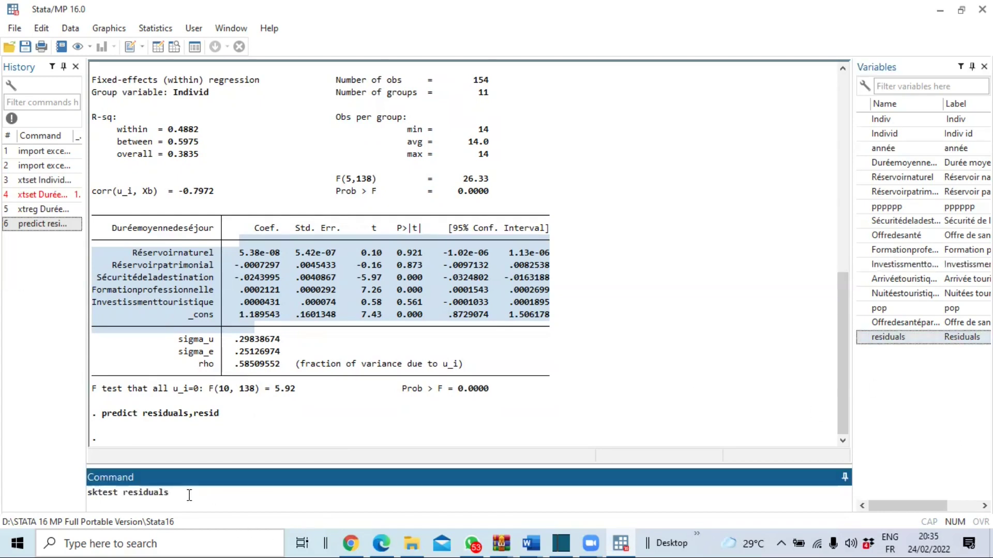
key("Return")
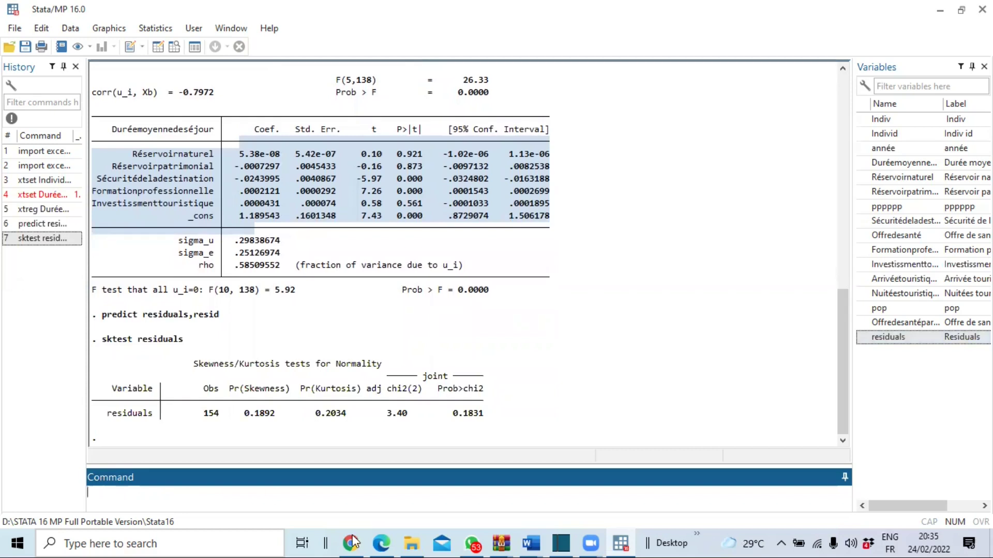
left_click_drag(449, 413, 483, 413)
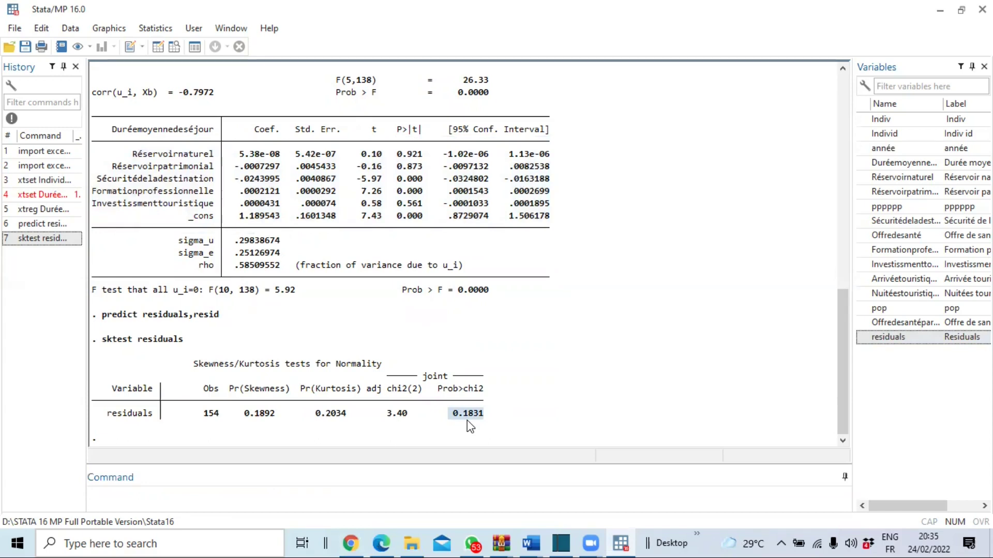
left_click(104, 498)
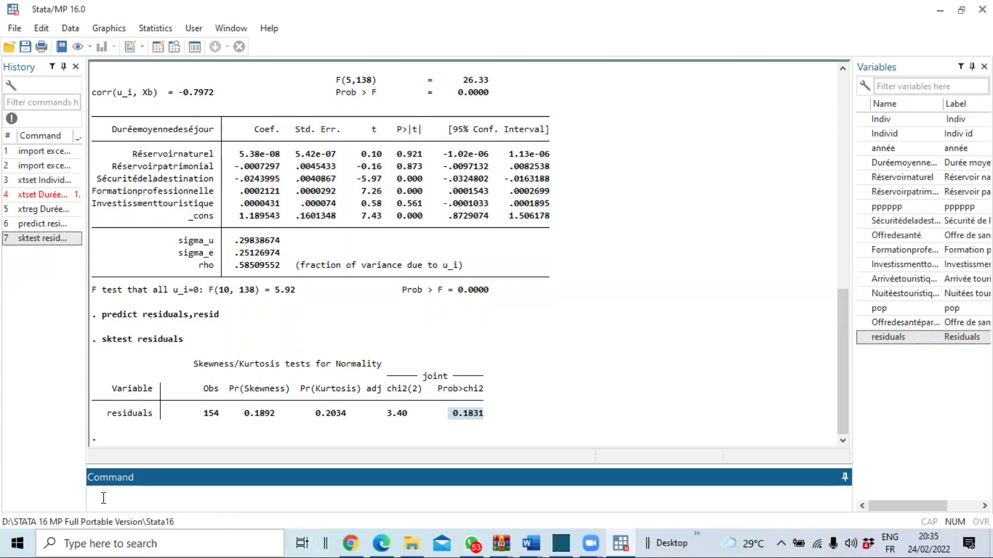
Run swilk on residuals and highlight the 0.02157 p-value and the Shapiro-Wilk heading
type("swilk")
key("BackSpace")
key("BackSpace")
key("BackSpace")
key("BackSpace")
type("wilk")
double_click(957, 339)
key("Return")
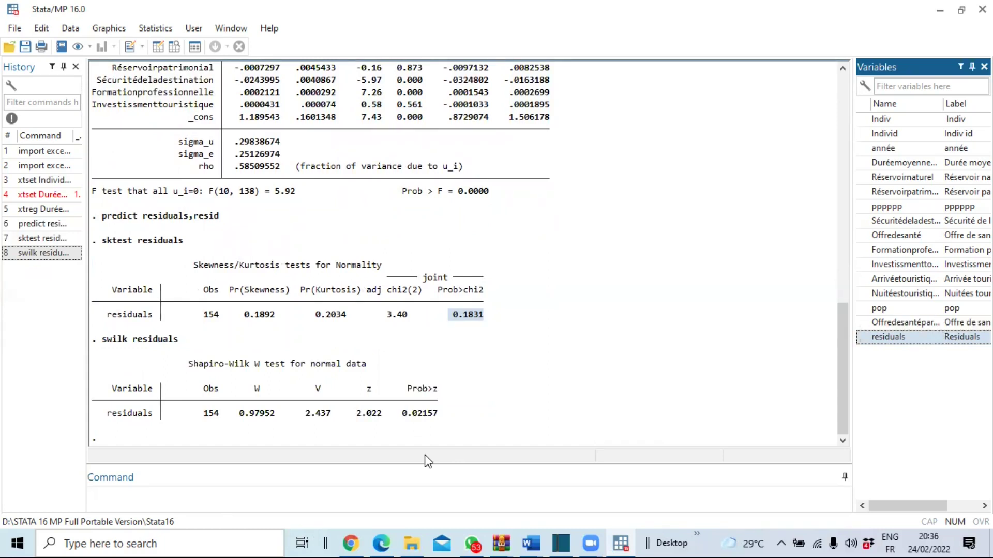
left_click_drag(403, 417, 435, 417)
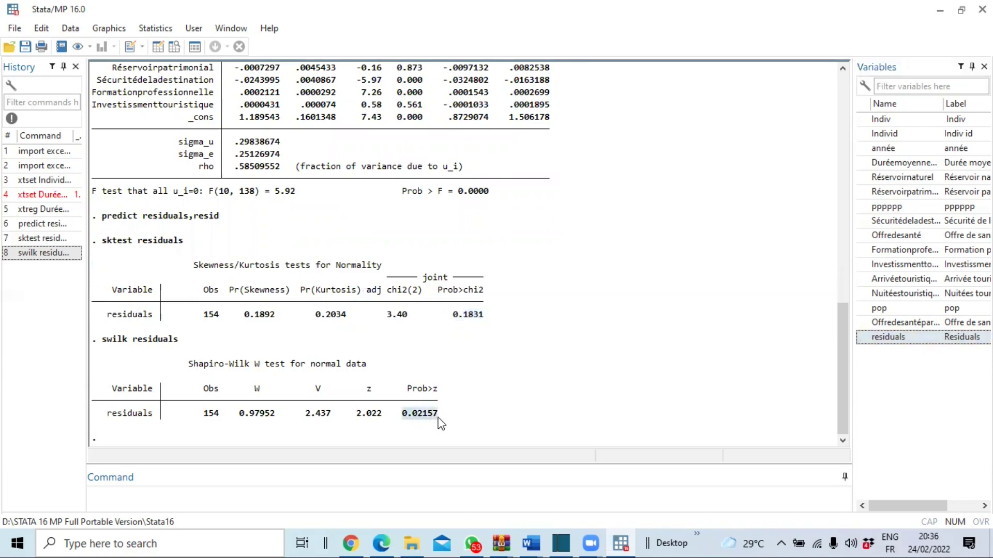
left_click_drag(184, 364, 363, 369)
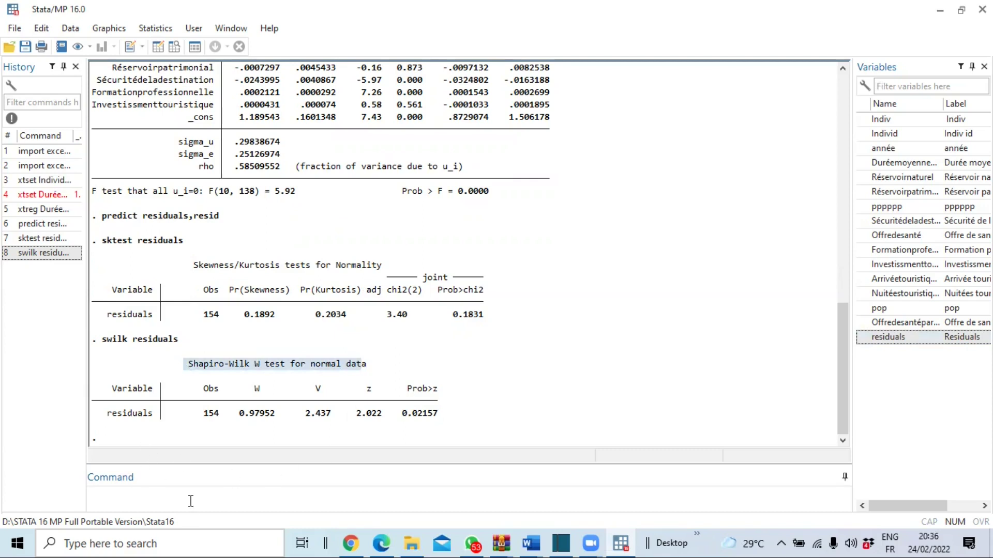
left_click(114, 496)
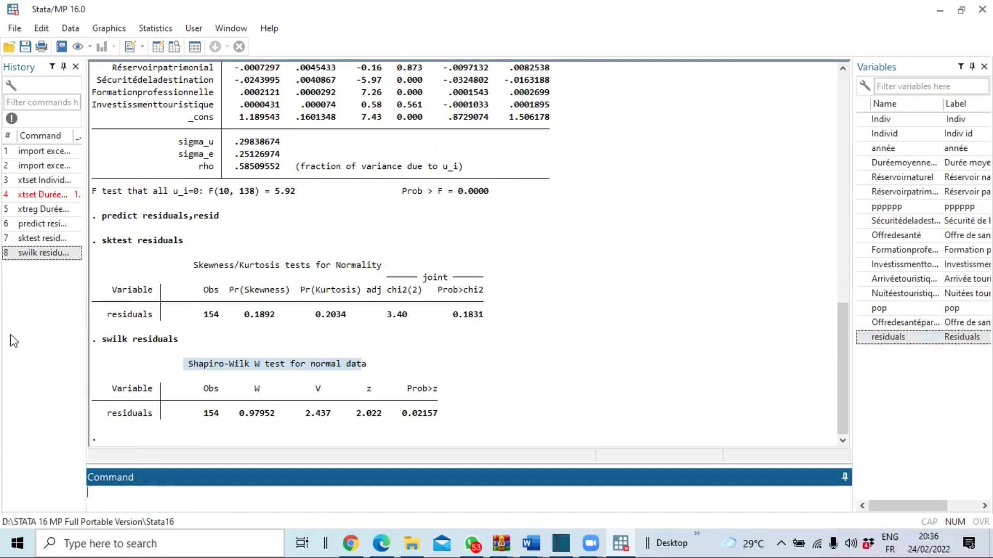
Re-run the fixed-effects xtreg command recalled from the History pane
left_click(31, 210)
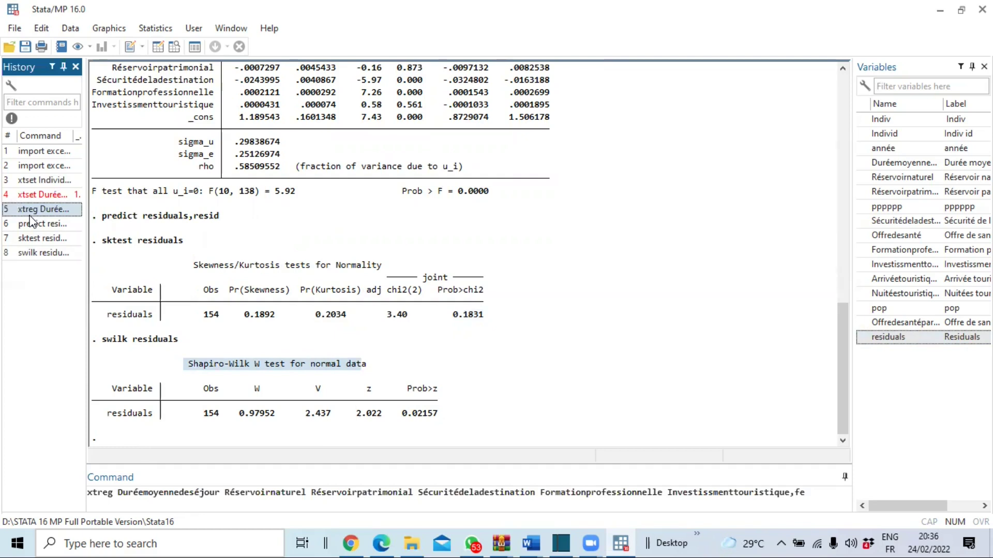
key("Return")
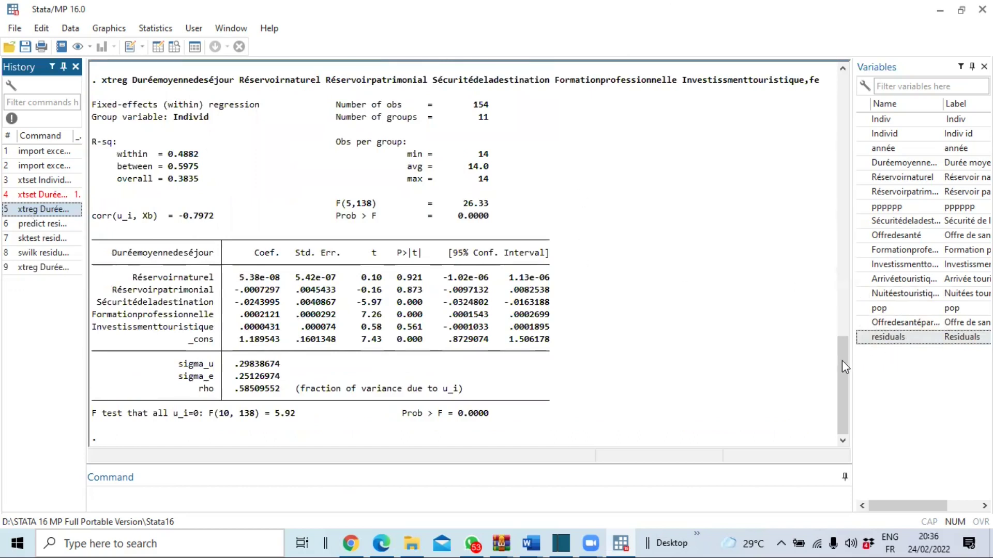
Run 'xtcsd, pesaran abs' and highlight the average absolute value 0.374
left_click(128, 496)
type("xtcsd")
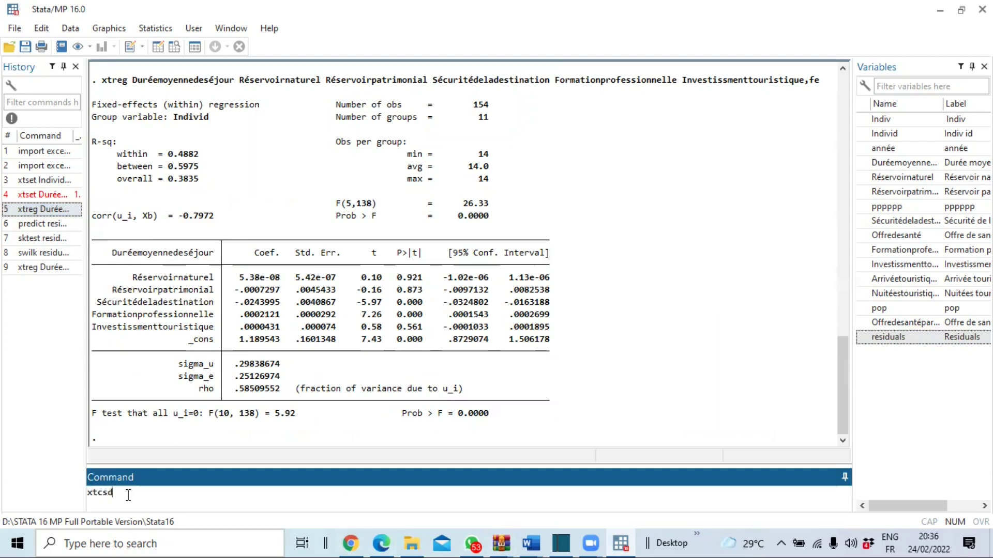
type(", pesaran")
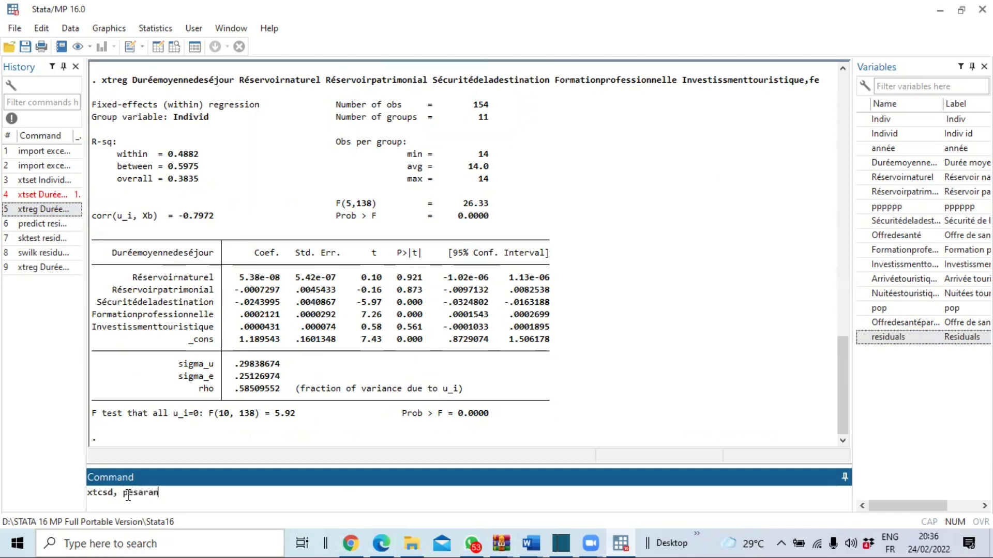
type(" abs")
key("Return")
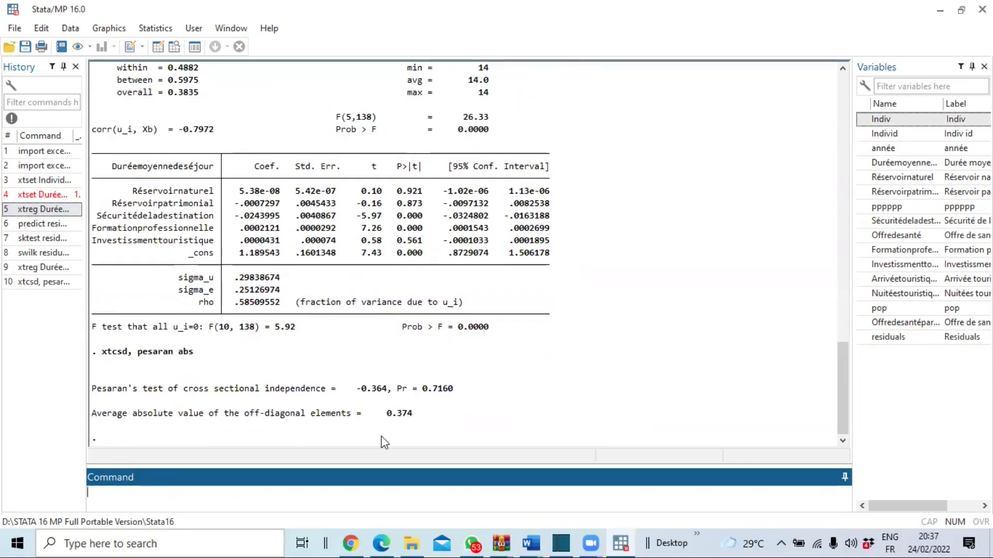
left_click_drag(382, 415, 417, 413)
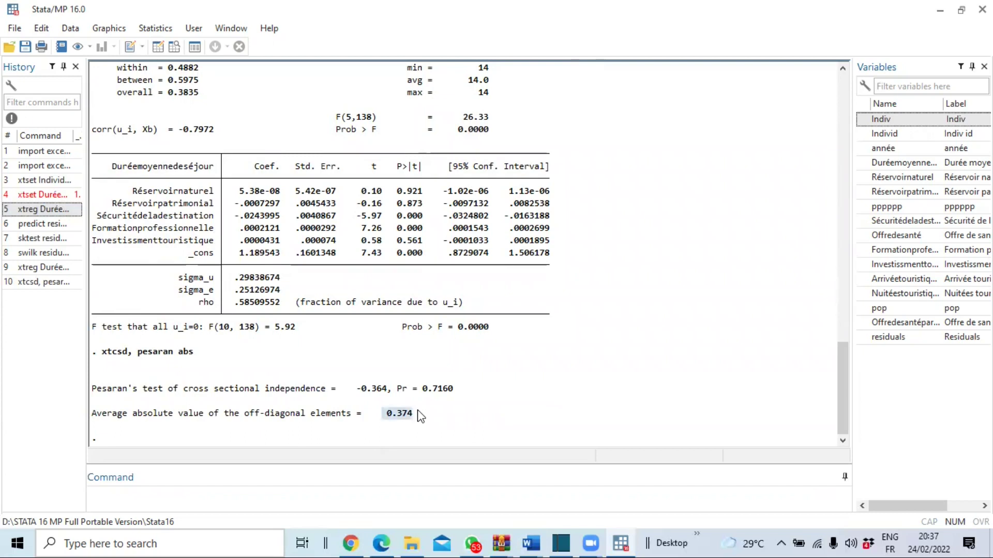
left_click_drag(381, 414, 419, 425)
Enter xttest2 in the Command window without running it
left_click(110, 498)
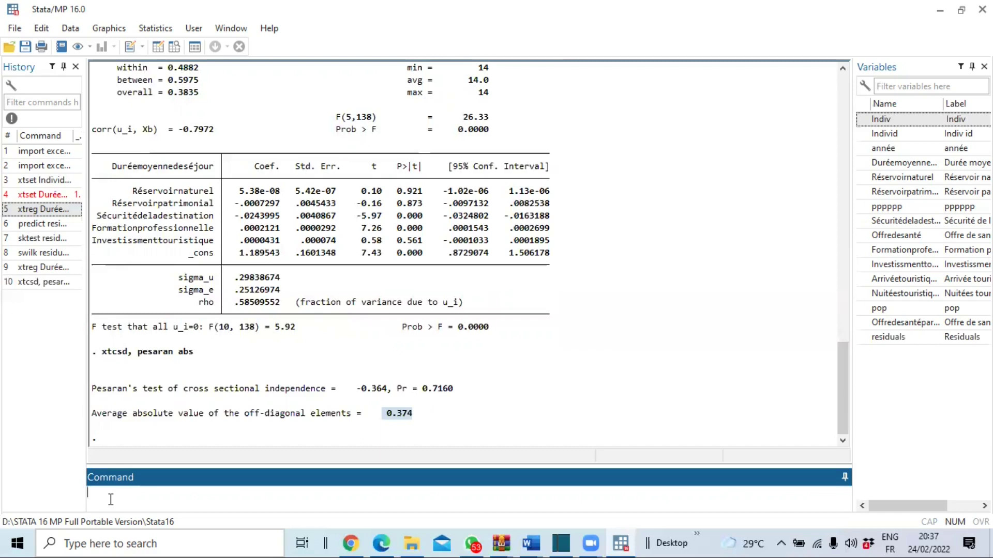
type("xttest2")
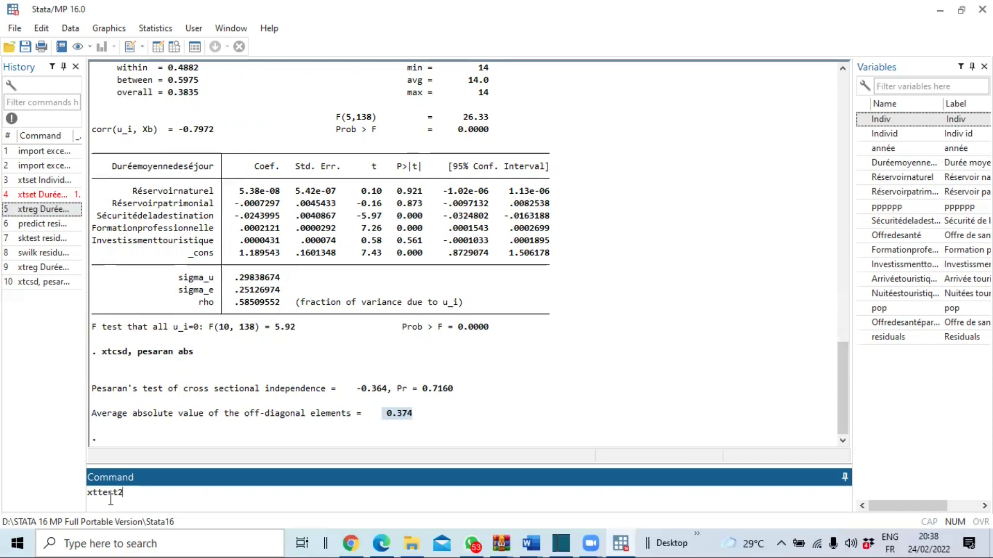
Run xttest2 and highlight its Breusch-Pagan LM result, chi2(55) = 138.241, Pr = 0.0000
key("Return")
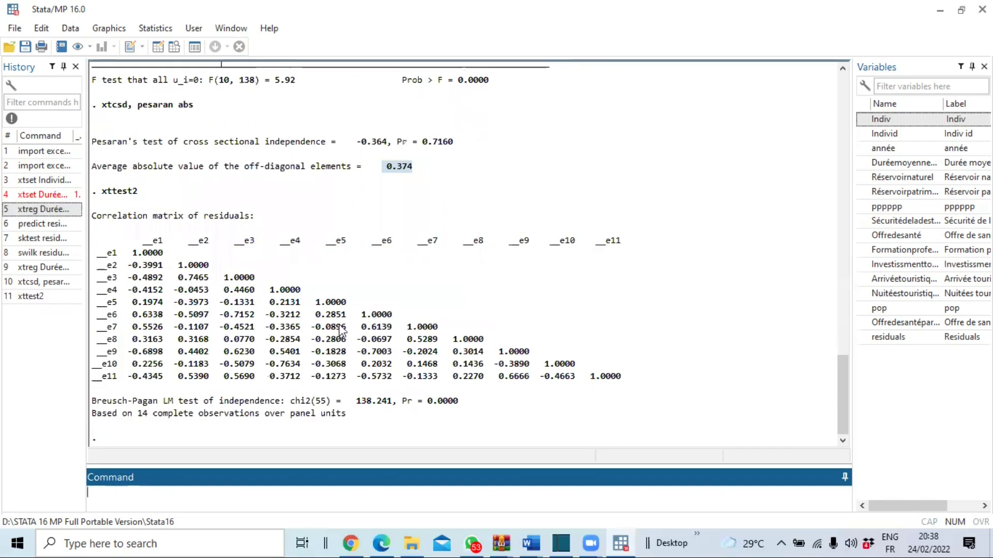
left_click_drag(423, 401, 460, 404)
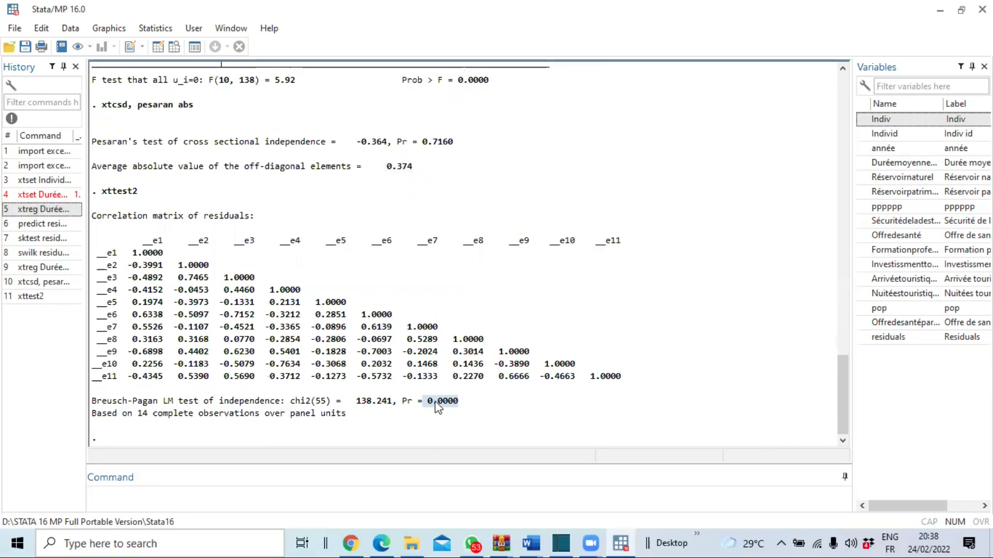
left_click_drag(428, 402, 455, 410)
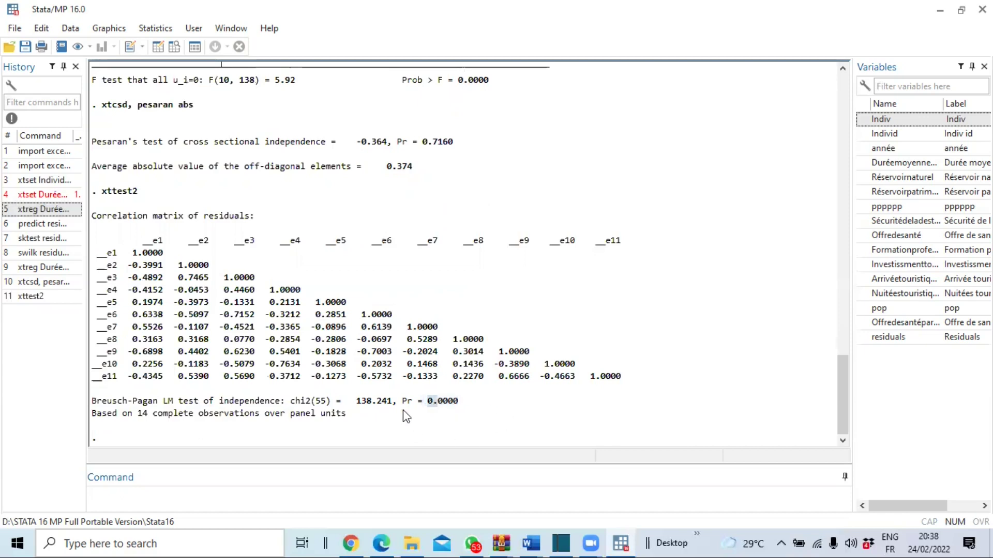